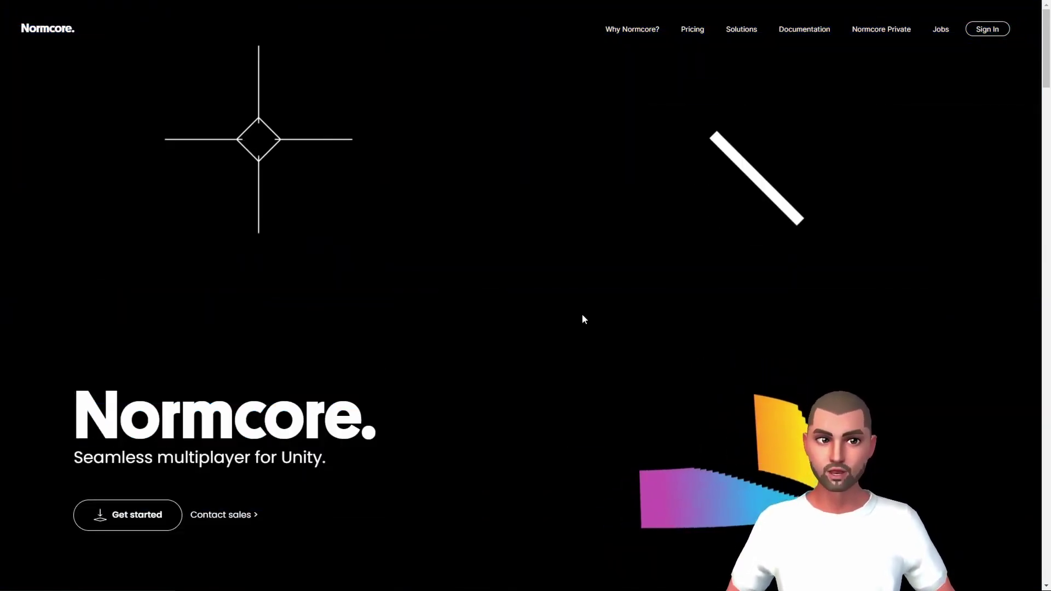
# Create a Normcore account with a name, e-mail and password, accepting the terms of service.
pyautogui.click(162, 519)
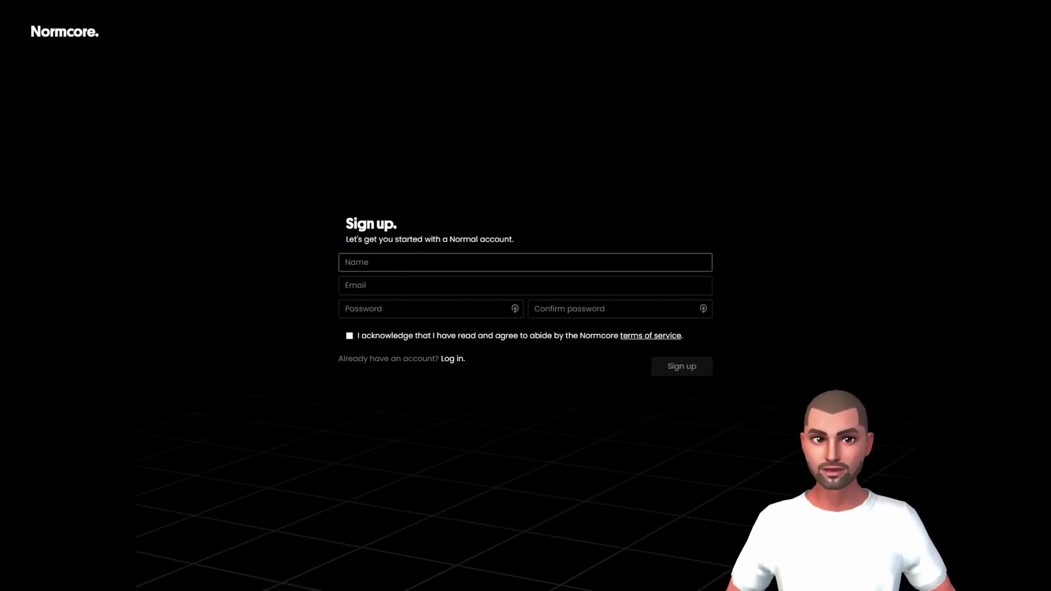
pyautogui.write('NormcoreTutorial')
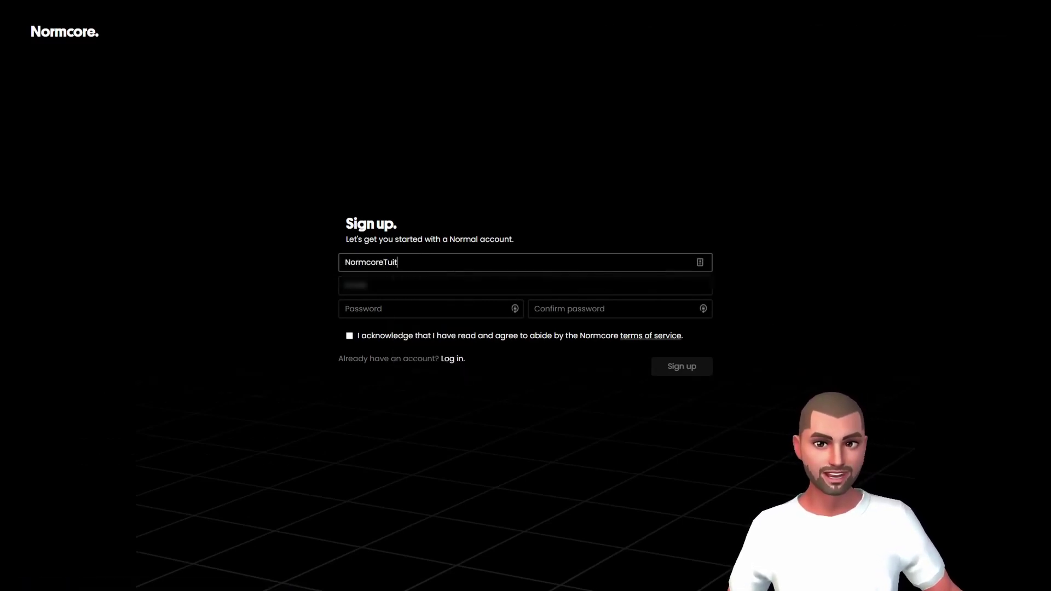
pyautogui.press('Tab')
pyautogui.press('Tab')
pyautogui.write('•••••••••')
pyautogui.press('Tab')
pyautogui.write('••••••••')
pyautogui.click(350, 336)
pyautogui.click(669, 366)
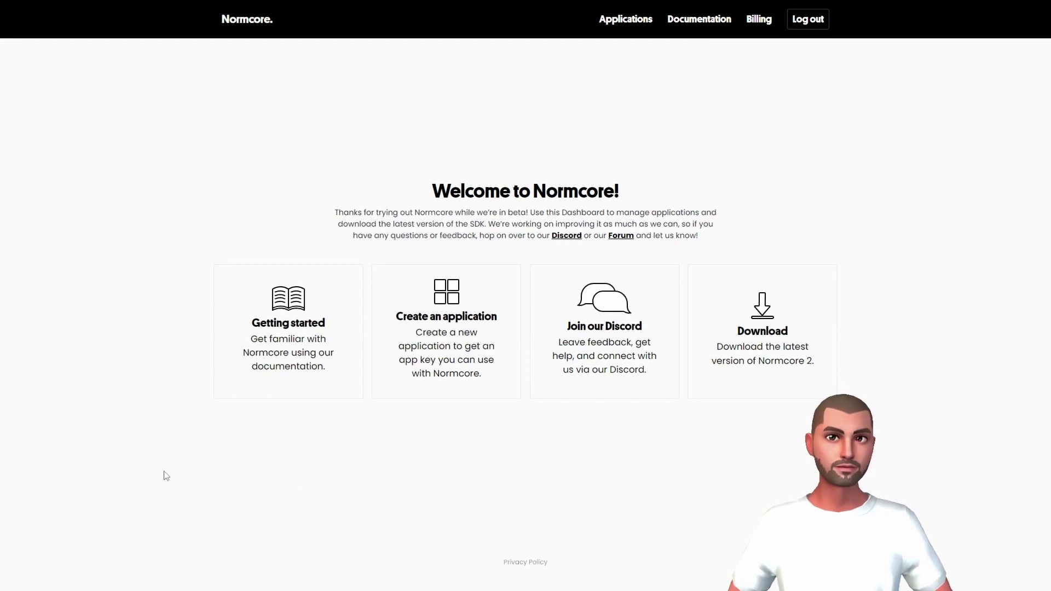
pyautogui.click(226, 371)
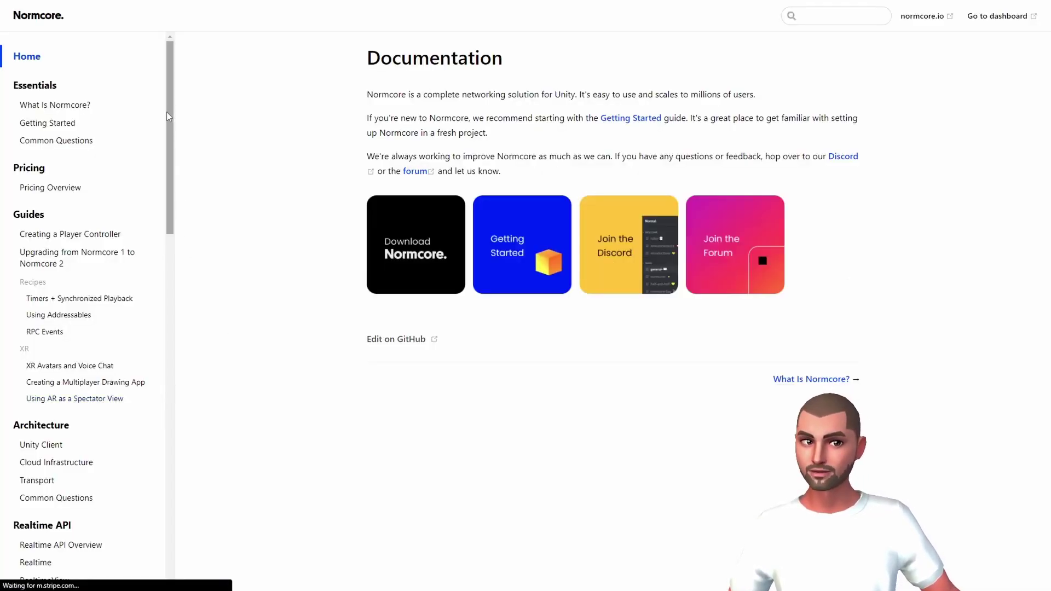
pyautogui.scroll(-1, 170, 91)
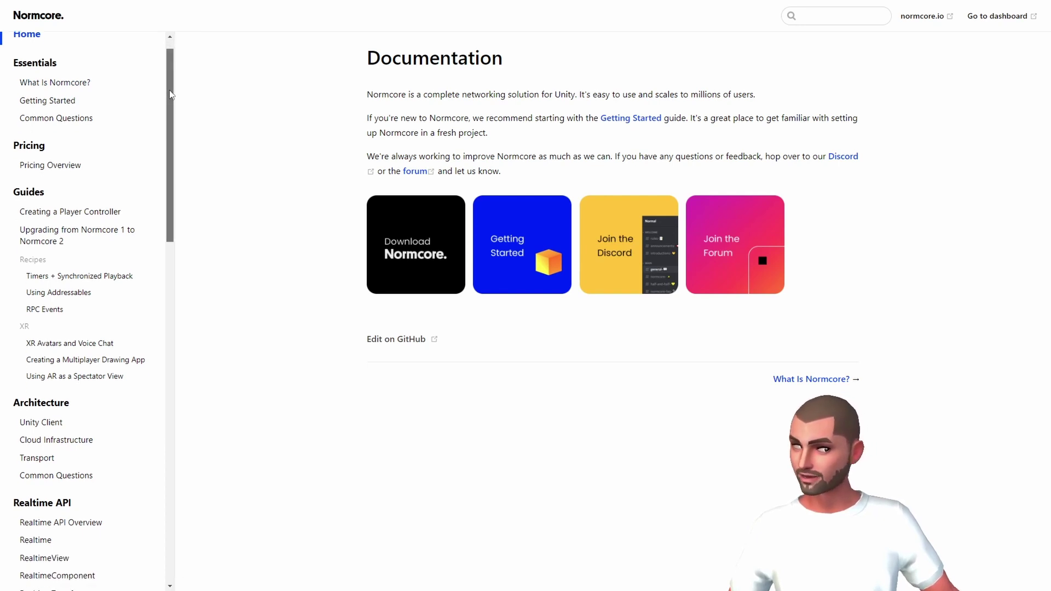
pyautogui.scroll(-1, 170, 94)
pyautogui.scroll(2, 172, 90)
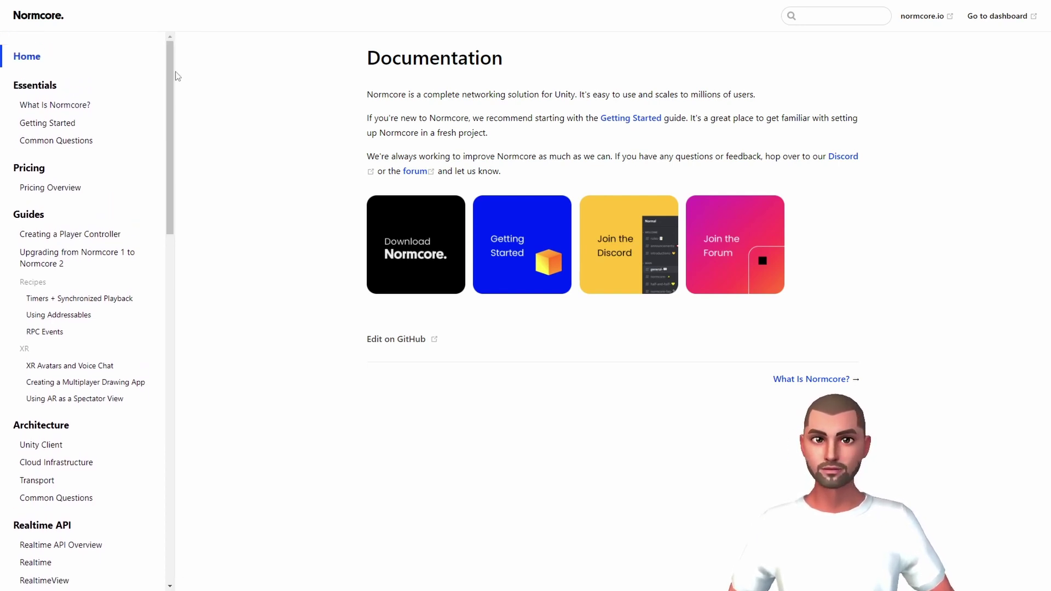
pyautogui.hotkey('alt', 'Left')
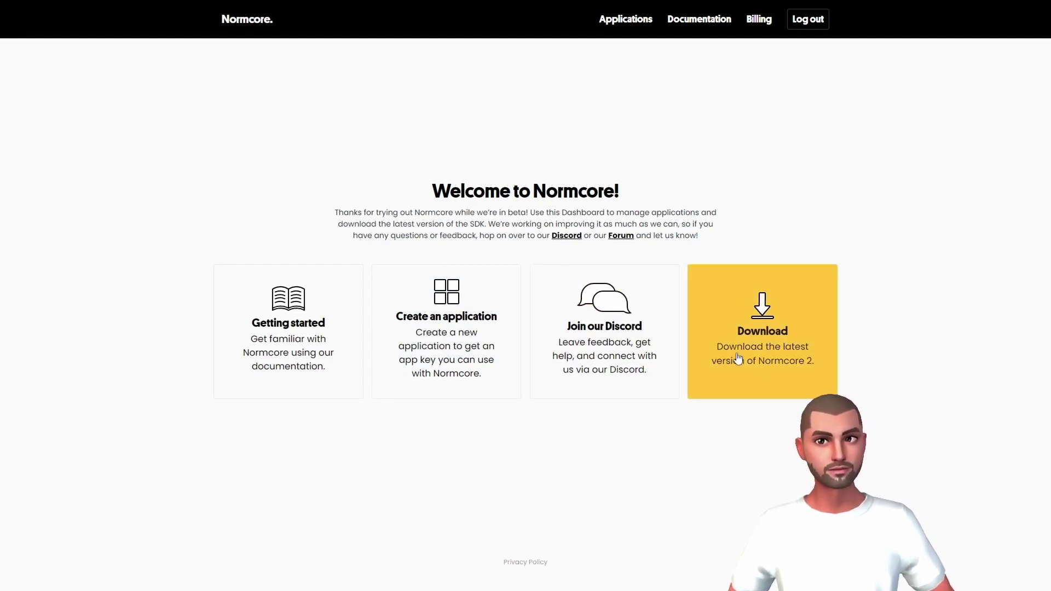
# Select the NormCore Tutorial application's app key from the dashboard.
pyautogui.click(496, 301)
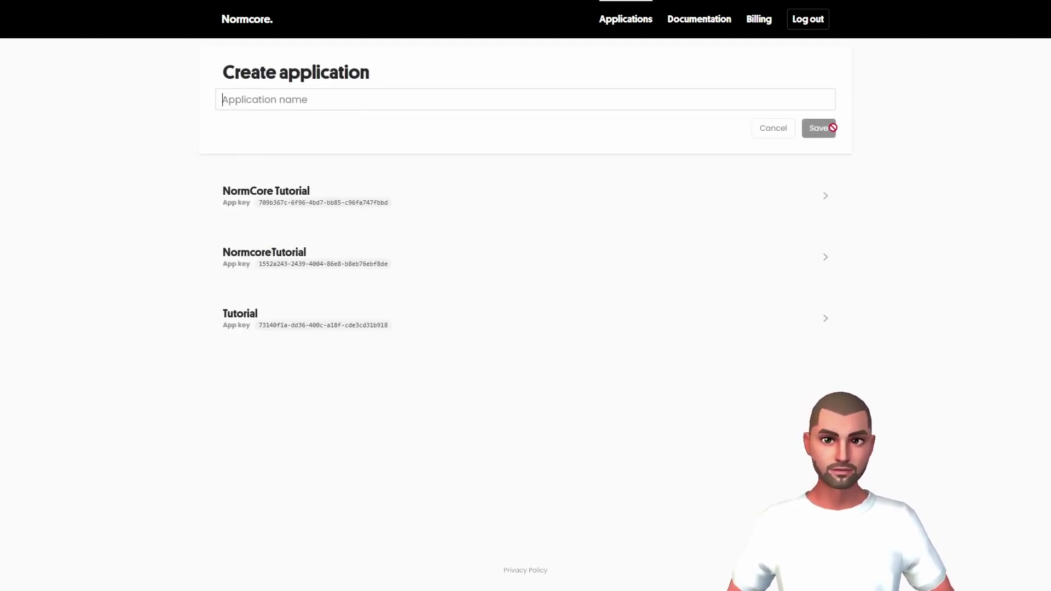
pyautogui.click(305, 201)
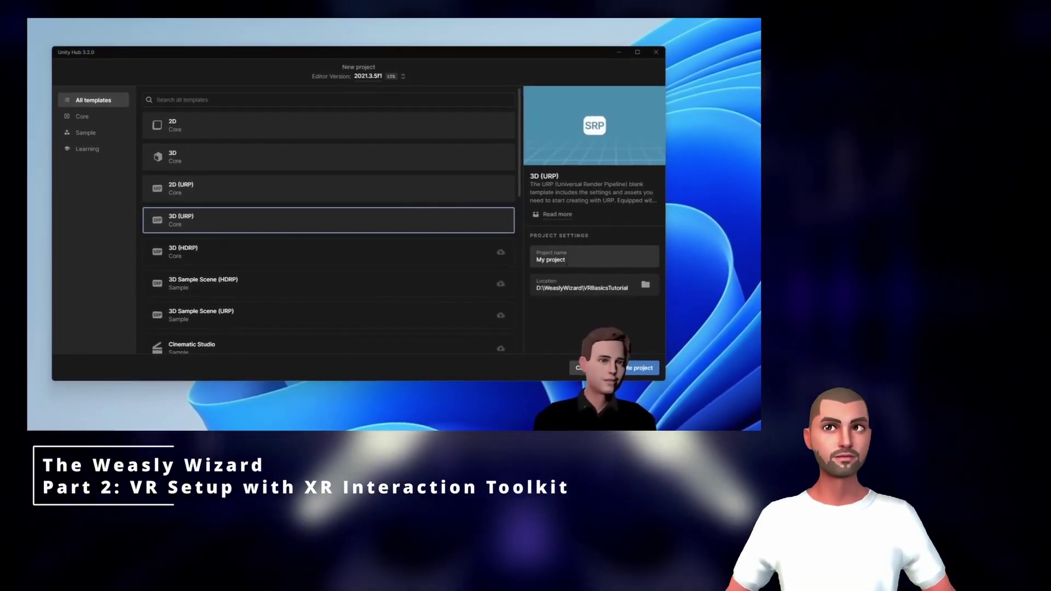
# Name the new 3D (URP) project VrBasicsTutorial, then add the XR Interaction Toolkit package by name.
pyautogui.tripleClick(530, 261)
pyautogui.write('V')
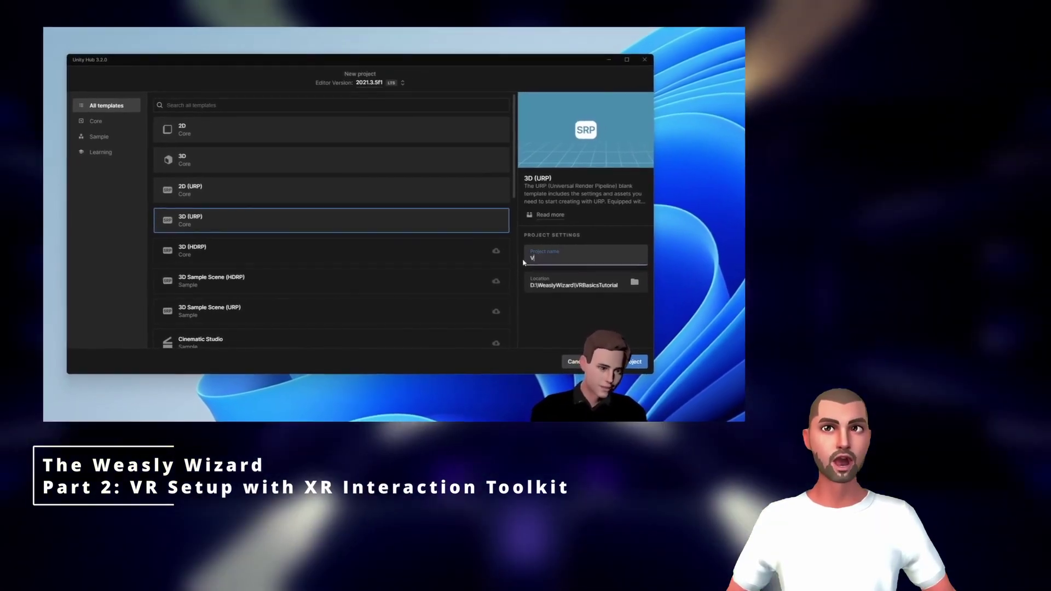
pyautogui.write('rBasicsT')
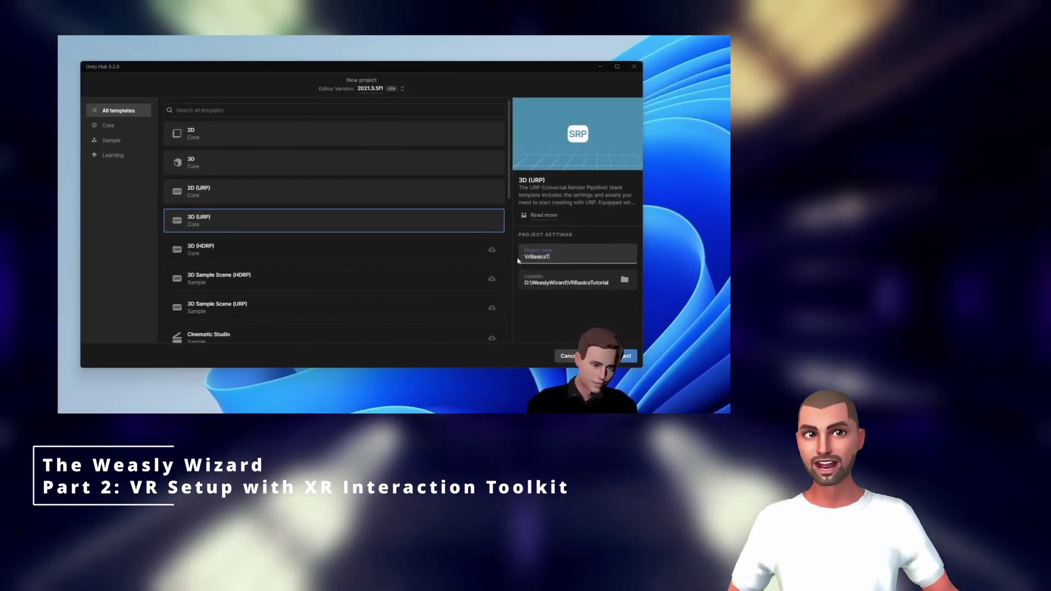
pyautogui.write('utorial')
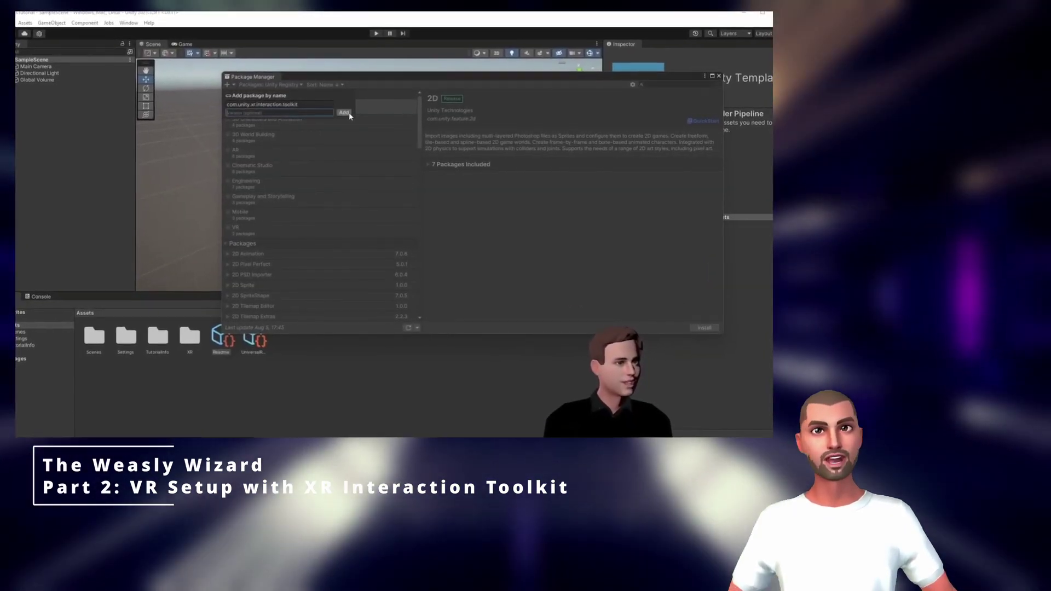
pyautogui.click(346, 113)
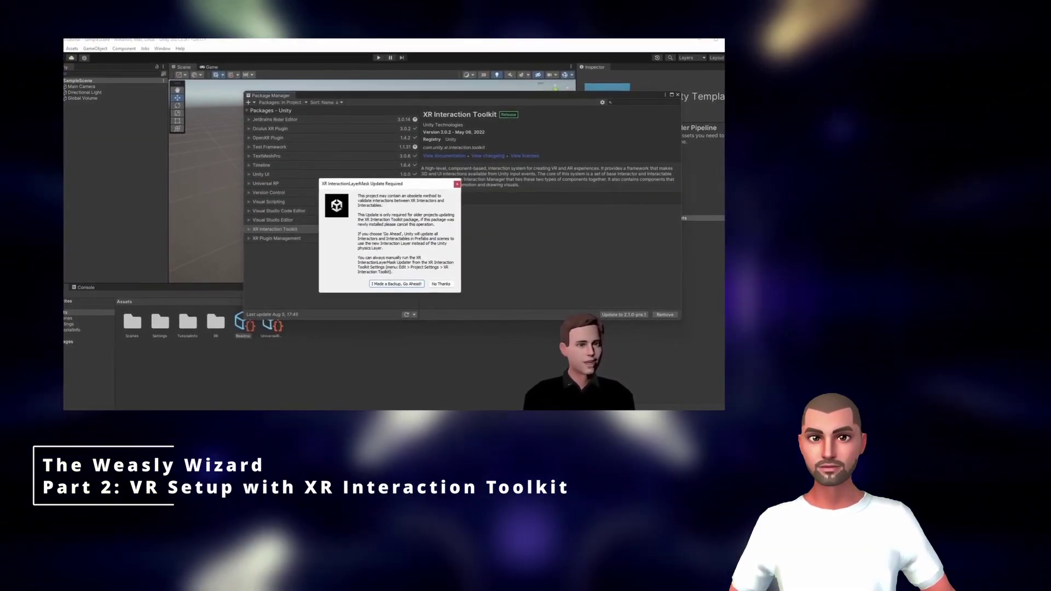
pyautogui.click(397, 283)
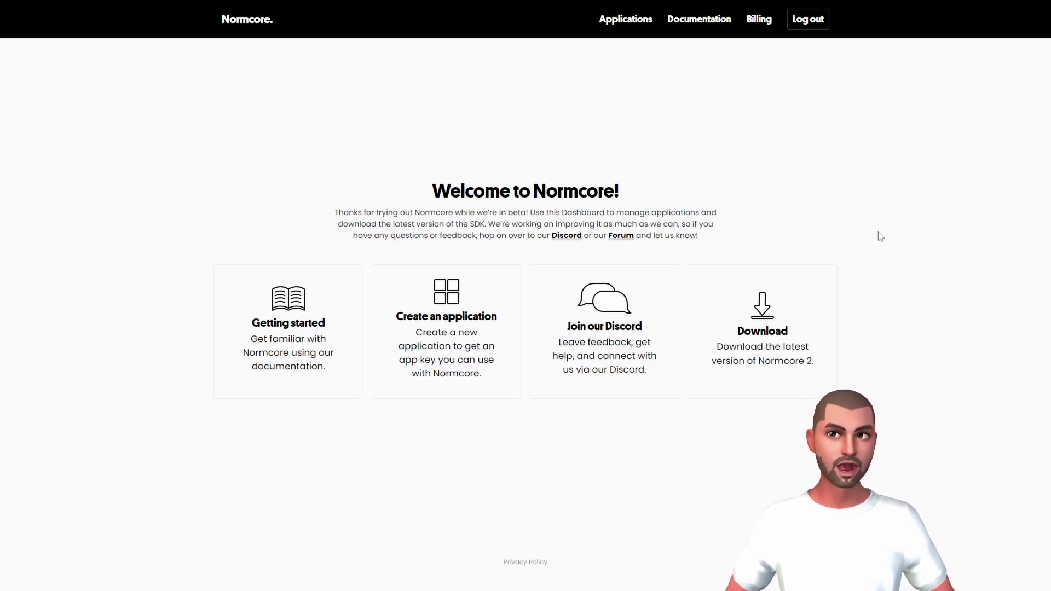
# Get the latest Normcore Free package from the Asset Store.
pyautogui.click(811, 302)
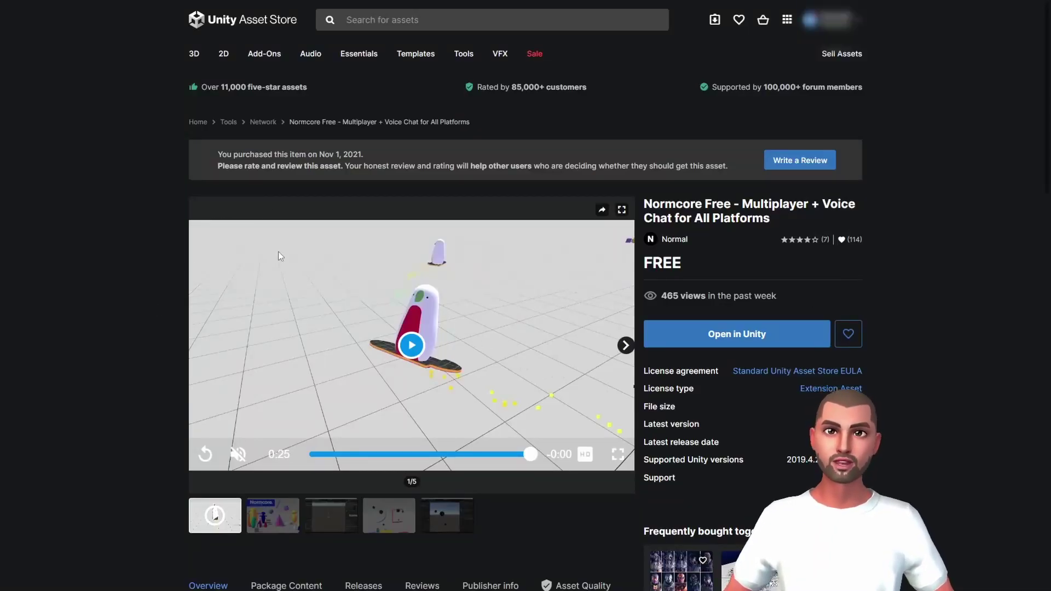
# Import all of the Normcore Free package files into the Unity project.
pyautogui.click(681, 335)
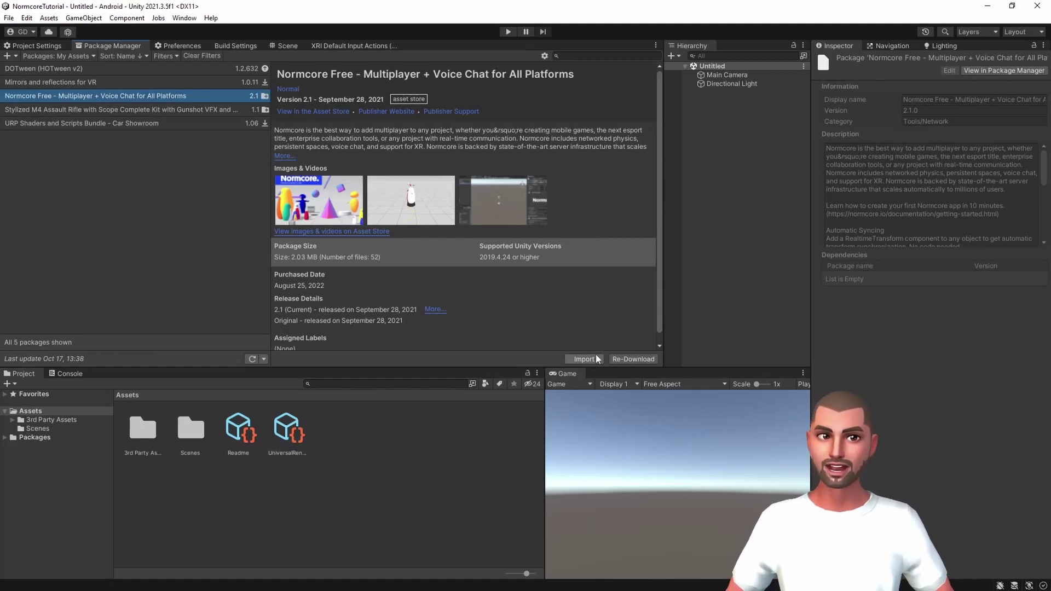
pyautogui.click(602, 360)
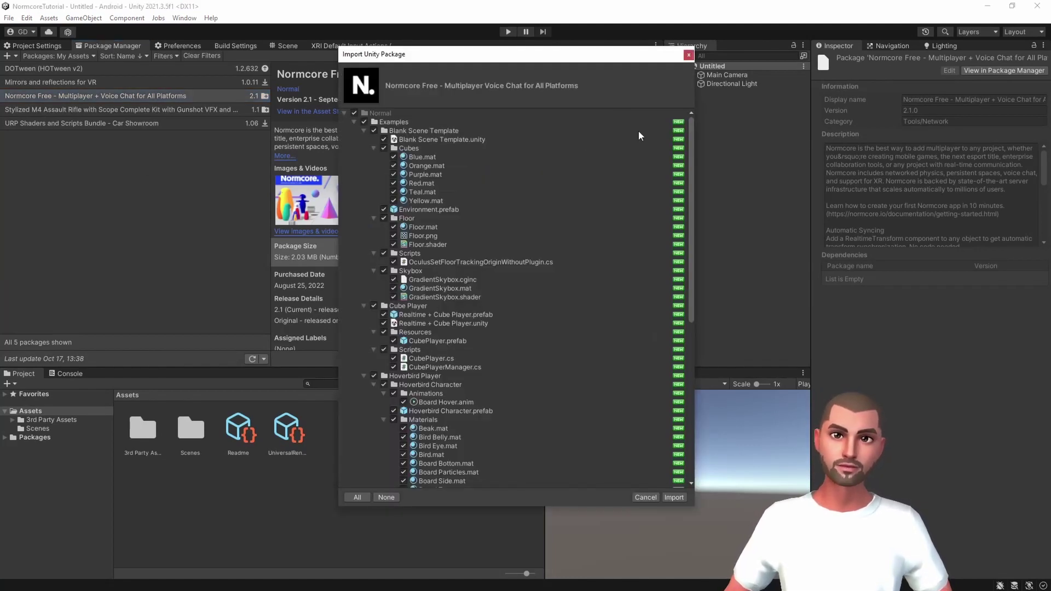
pyautogui.click(674, 497)
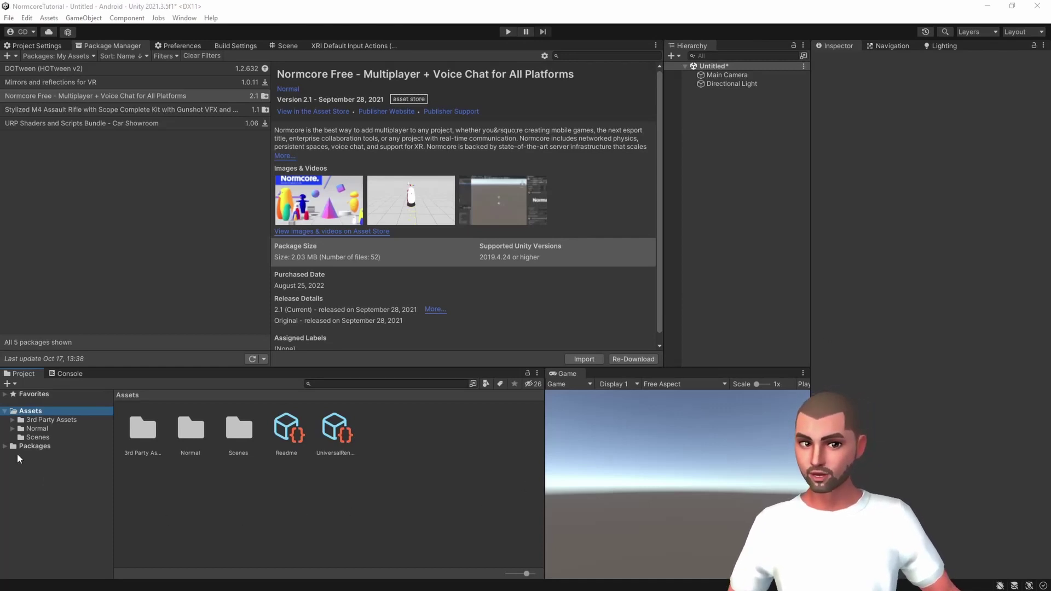
# Drag the Realtime + VR Player prefab from Normal > Examples > VR Player into the scene.
pyautogui.click(12, 428)
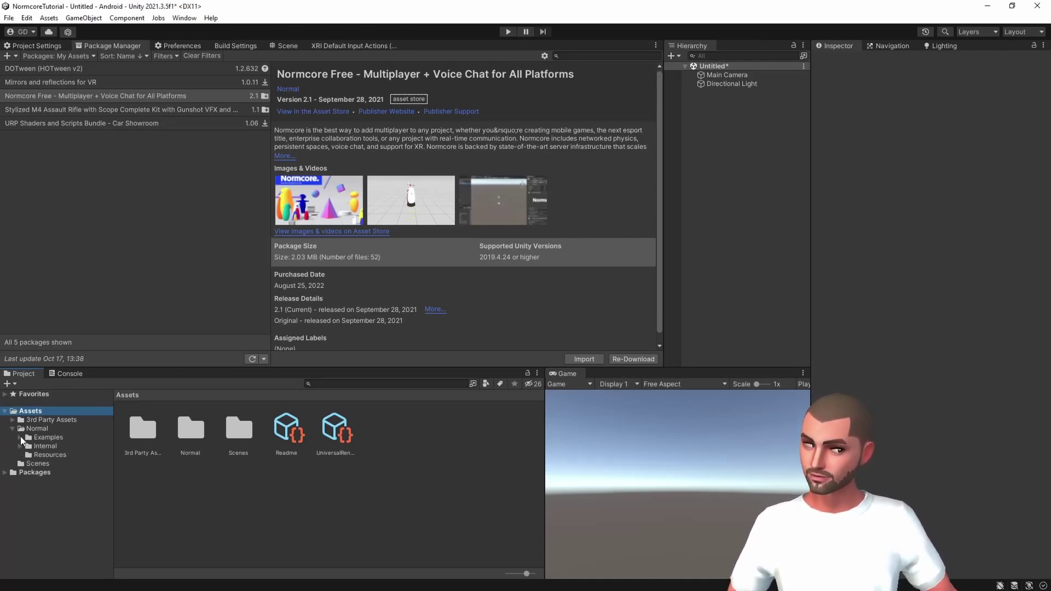
pyautogui.click(21, 438)
pyautogui.click(57, 472)
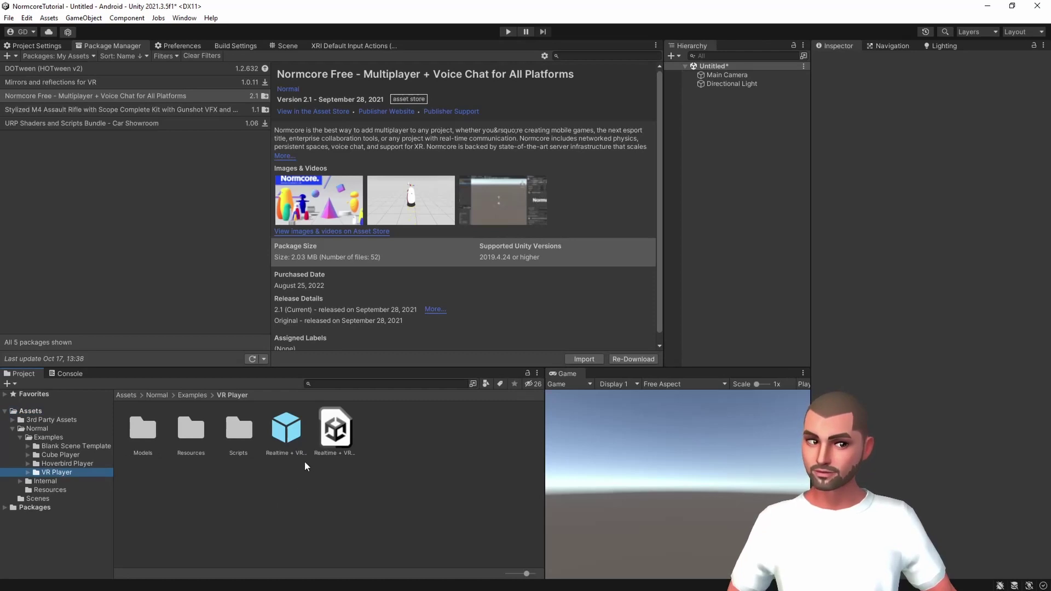
pyautogui.moveTo(286, 430); pyautogui.dragTo(732, 178)
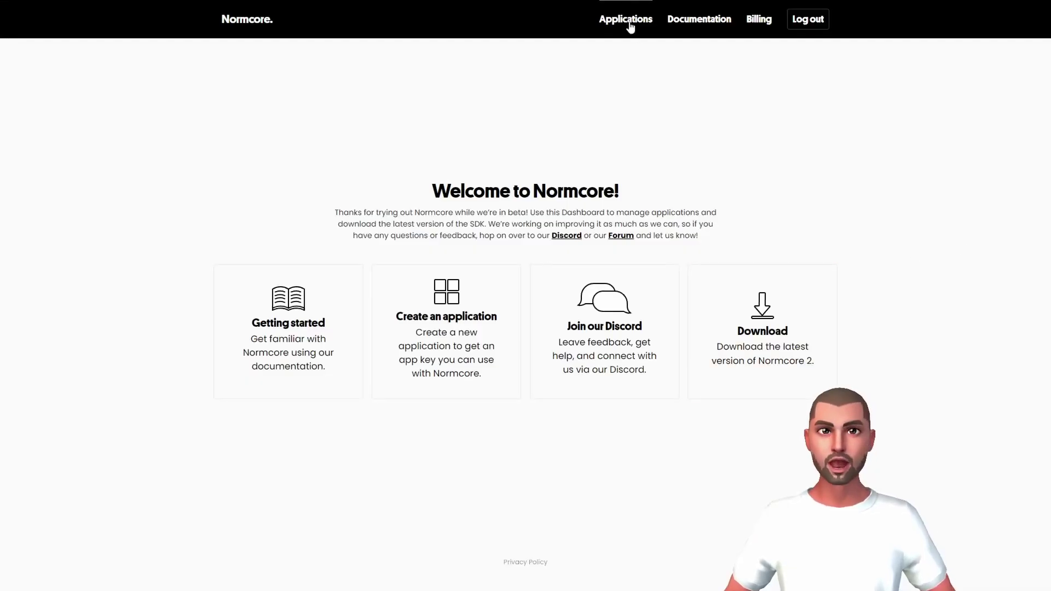
# From the Applications list, select the NormCore Tutorial app key for copying.
pyautogui.click(630, 24)
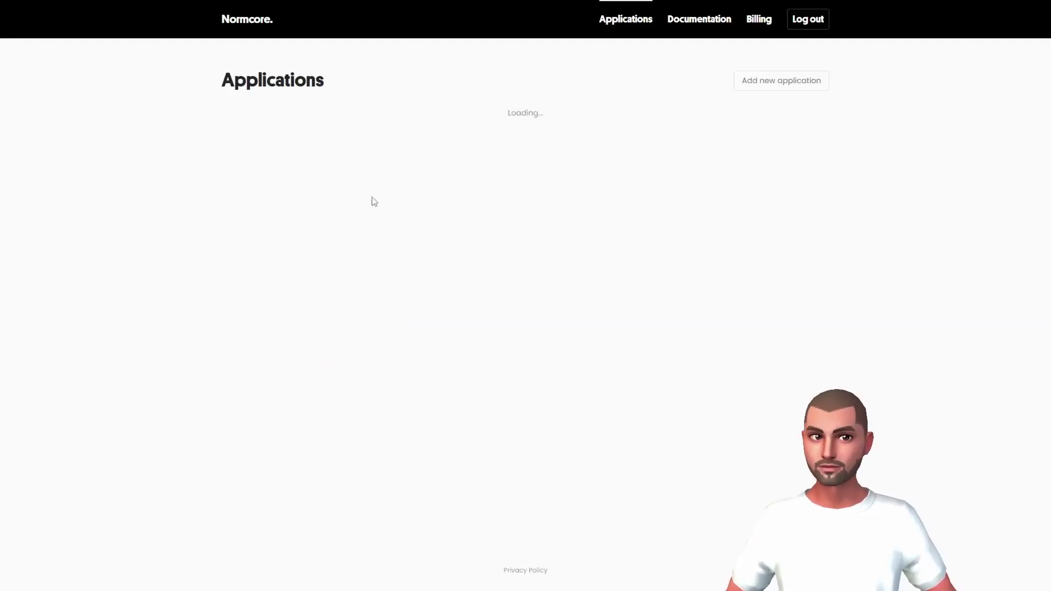
pyautogui.doubleClick(326, 132)
pyautogui.hotkey('ctrl', 'c')
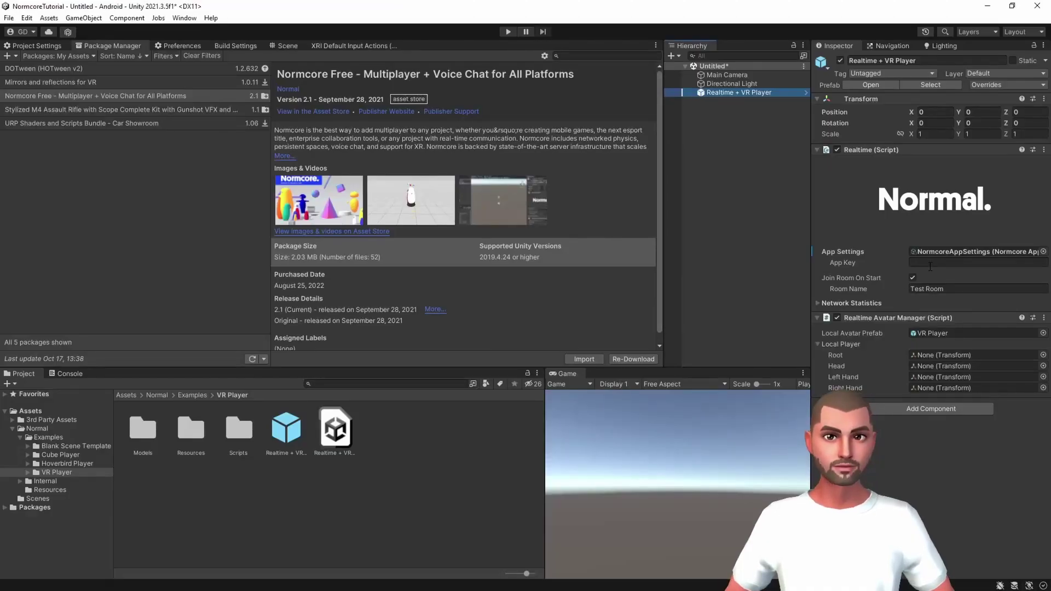
# Paste the copied Normcore app key into the Realtime component's App Key field.
pyautogui.click(930, 264)
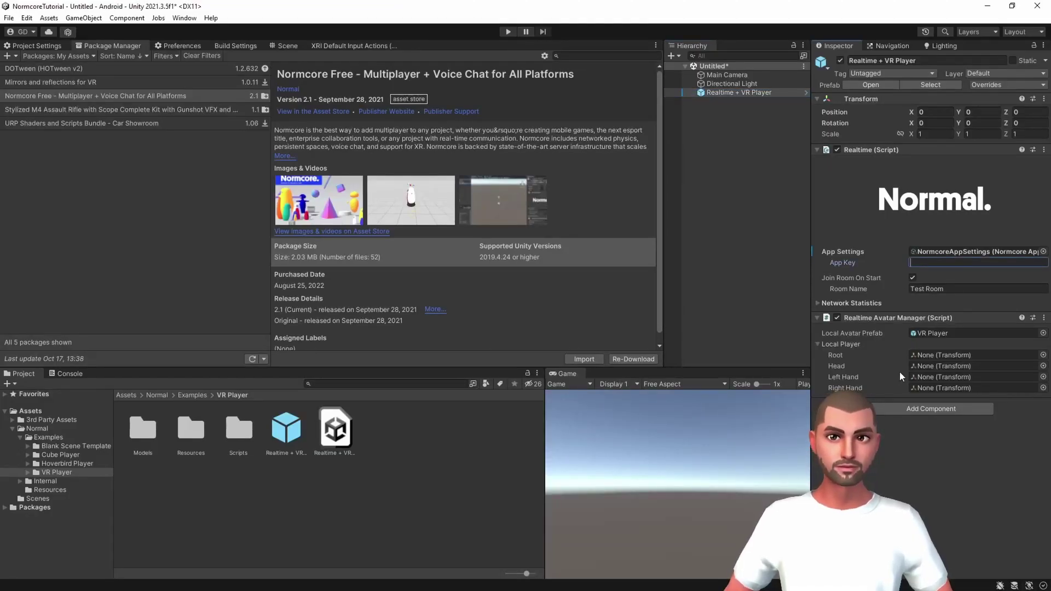
pyautogui.hotkey('ctrl', 'v')
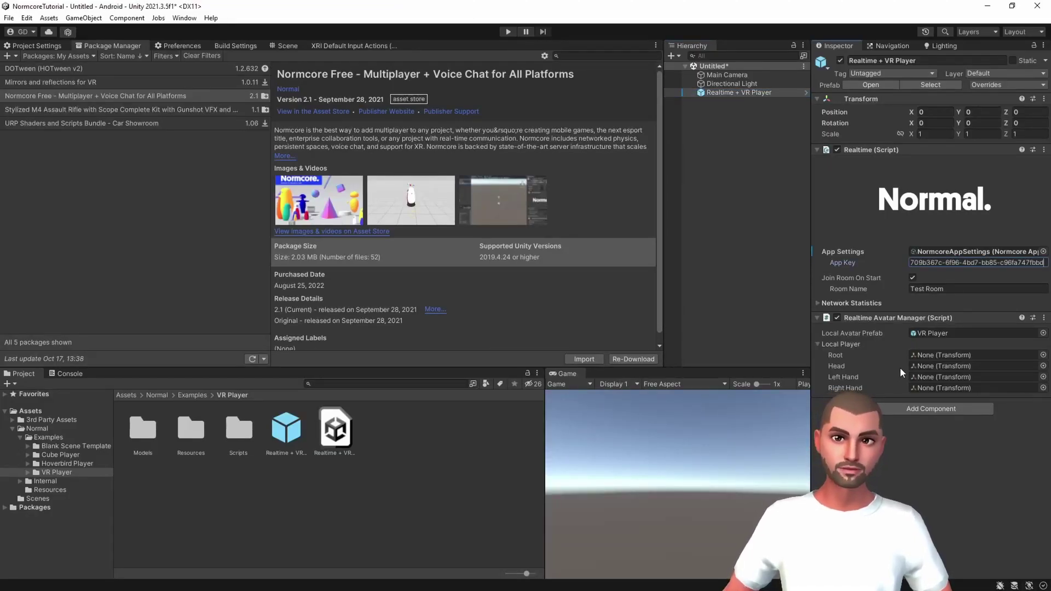
pyautogui.click(289, 47)
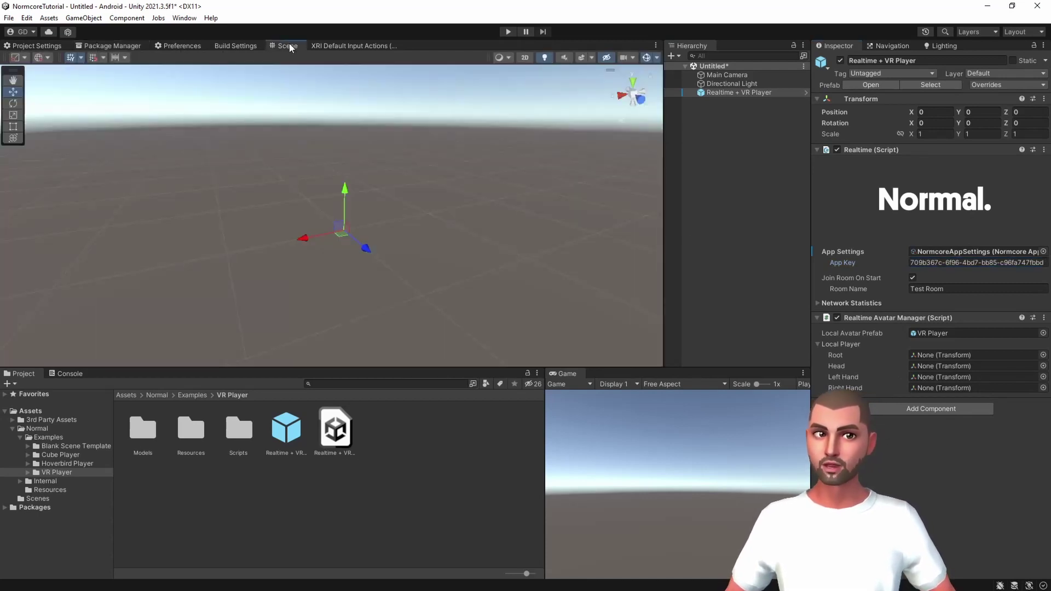
# Play the scene until Realtime connects, check the Main Camera, then stop playback.
pyautogui.click(508, 32)
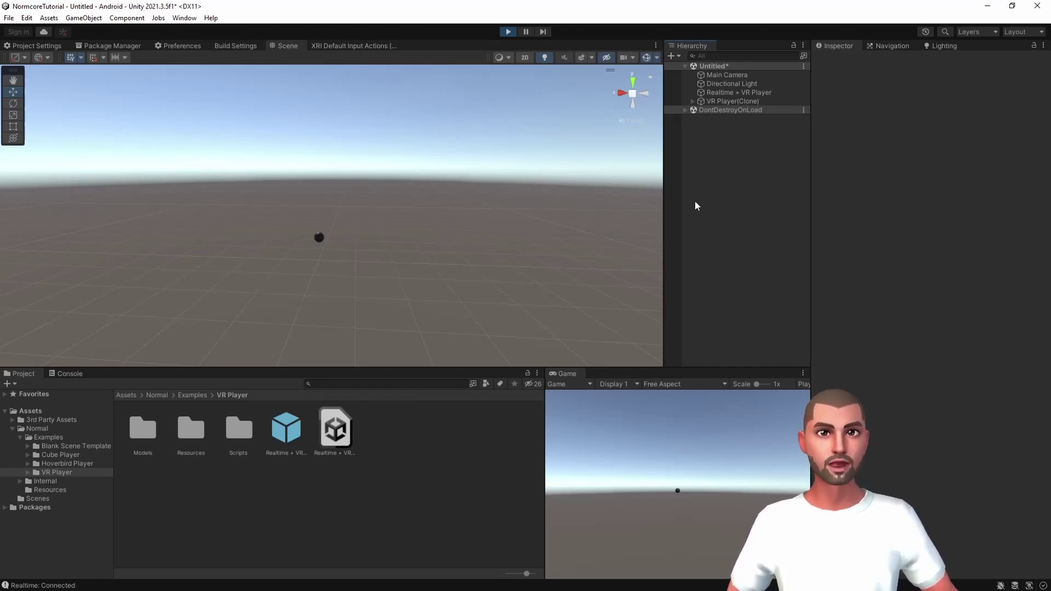
pyautogui.click(744, 76)
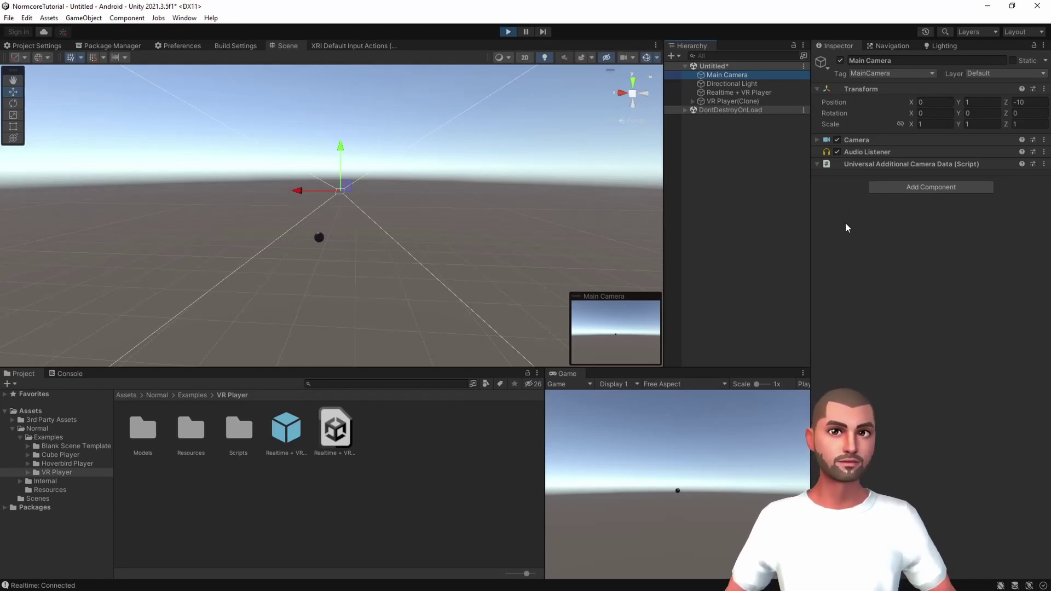
pyautogui.click(709, 199)
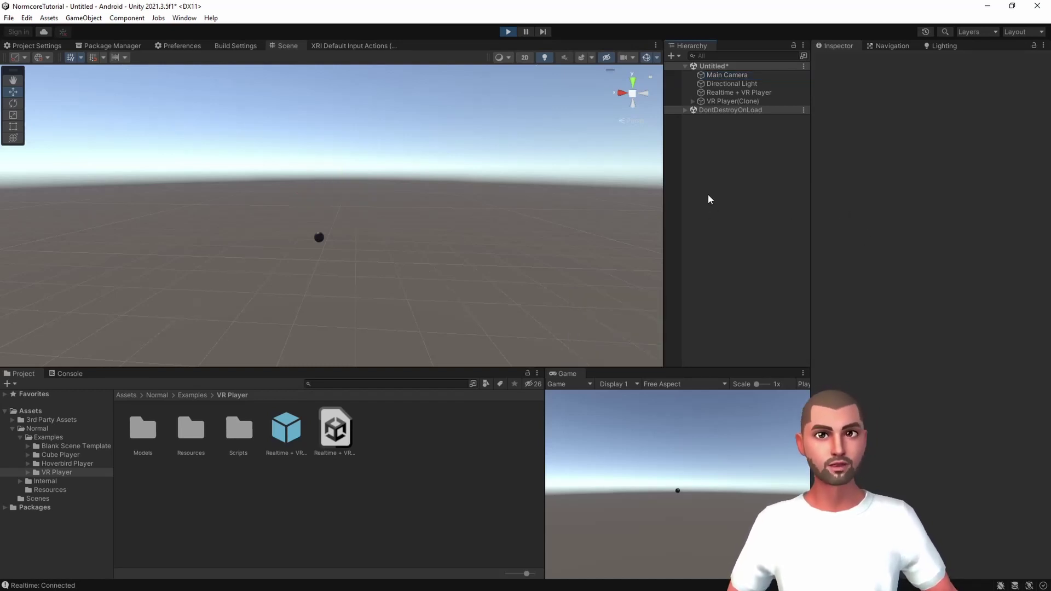
pyautogui.click(509, 31)
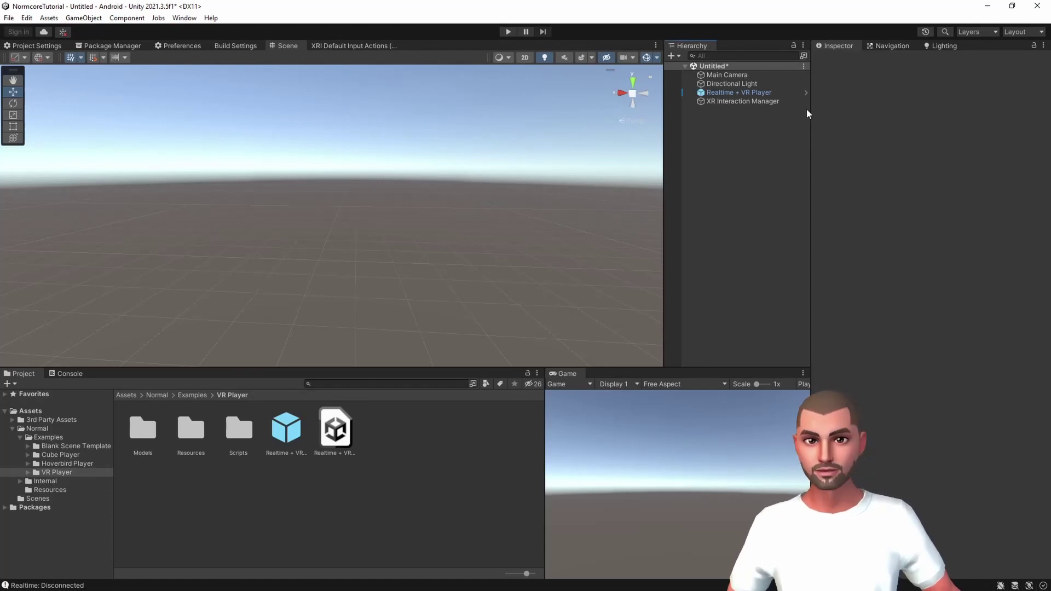
# Add an XR > XR Origin (VR) rig, expand it and Camera Offset, then select Realtime + VR Player.
pyautogui.rightClick(807, 108)
pyautogui.moveTo(816, 349)
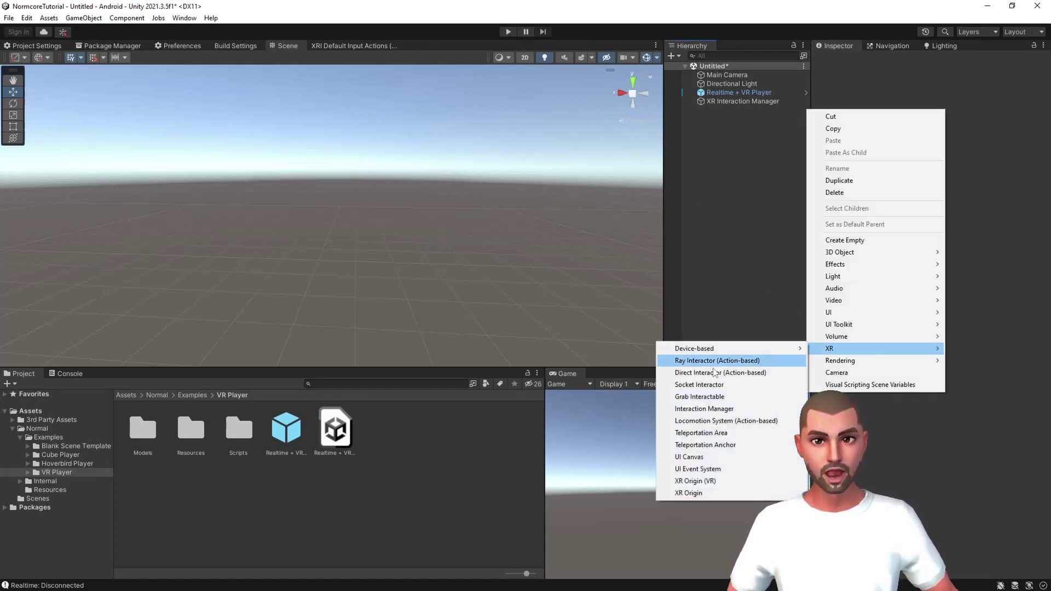
pyautogui.click(721, 483)
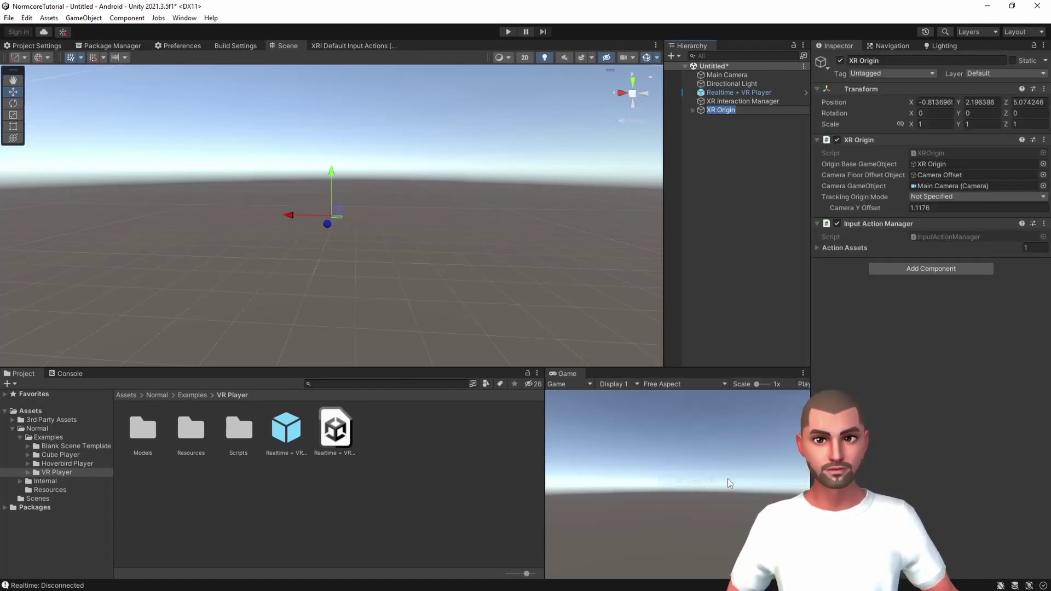
pyautogui.click(734, 189)
pyautogui.click(692, 110)
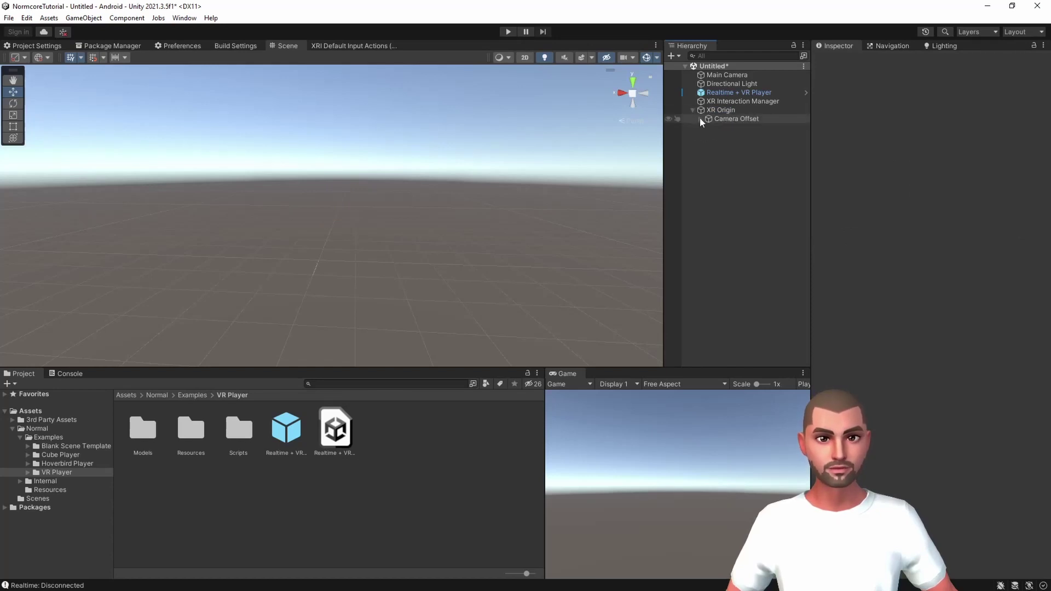
pyautogui.click(700, 119)
pyautogui.click(728, 93)
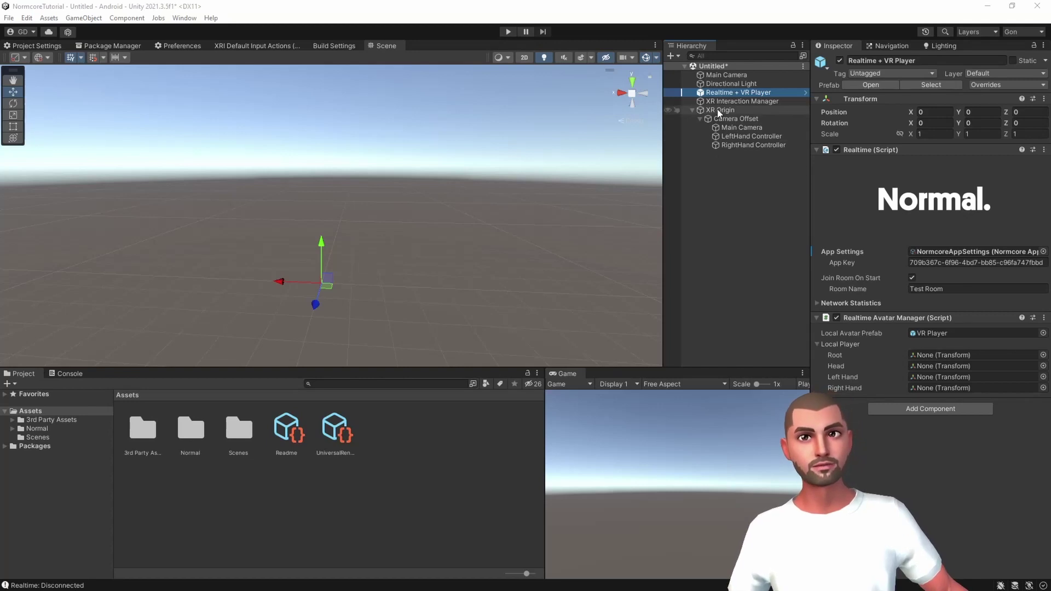
# Assign XR Origin, Main Camera and LeftHand Controller to the avatar's Root, Head and Left Hand, then play.
pyautogui.moveTo(720, 109); pyautogui.dragTo(931, 356)
pyautogui.moveTo(734, 128); pyautogui.dragTo(947, 366)
pyautogui.moveTo(748, 137); pyautogui.dragTo(936, 390)
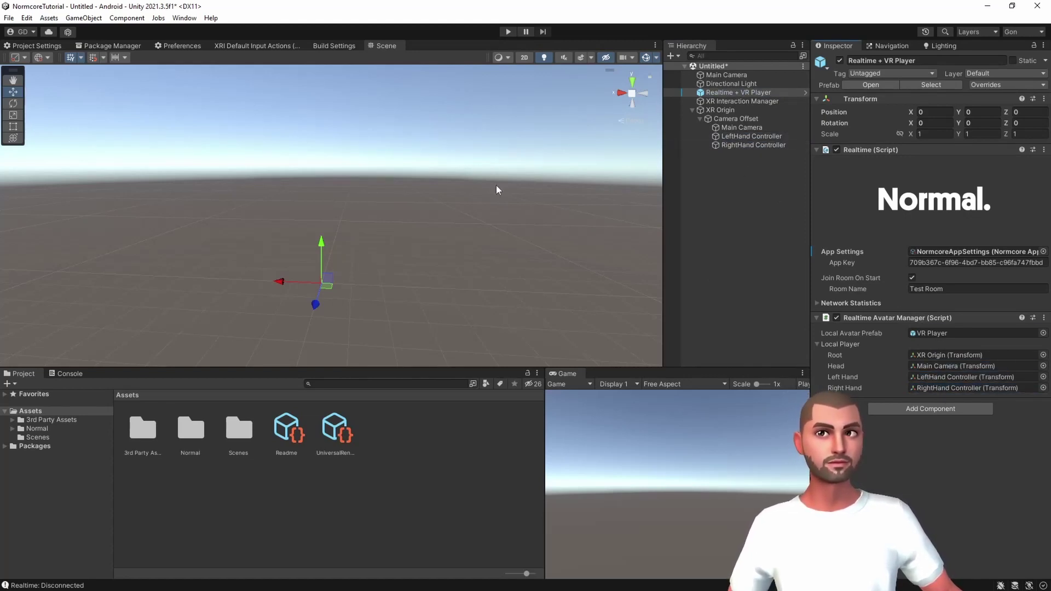
pyautogui.click(506, 31)
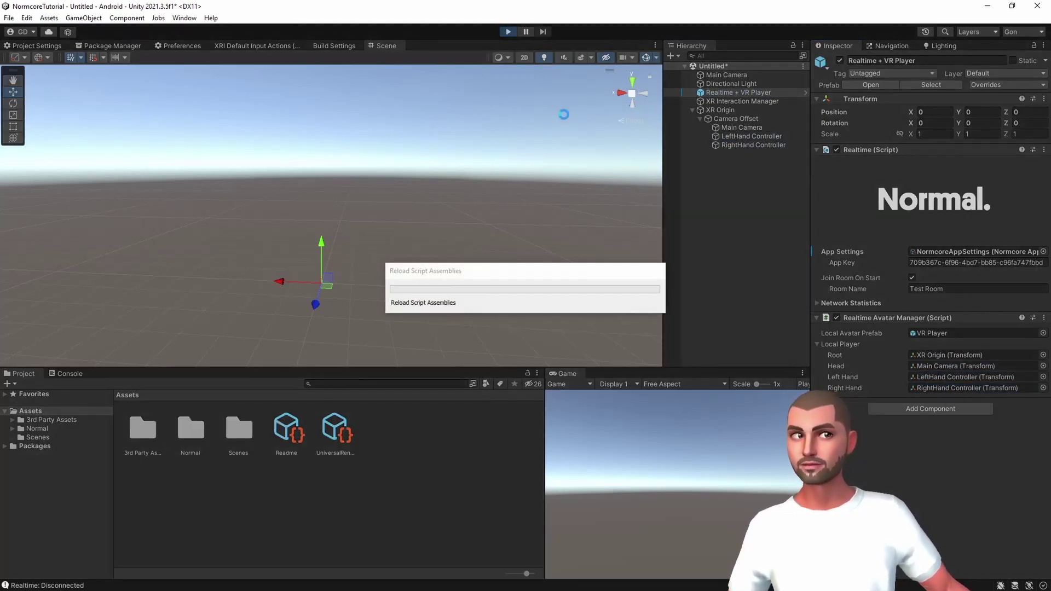